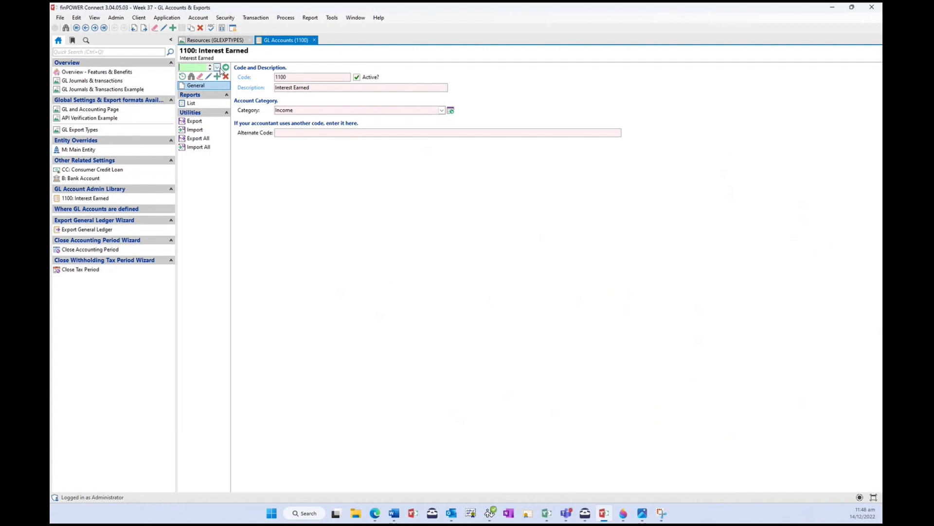
Step: Review the list of existing GL accounts and the Import GL Accounts options for Xero, closing the import without running it
left_click(217, 69)
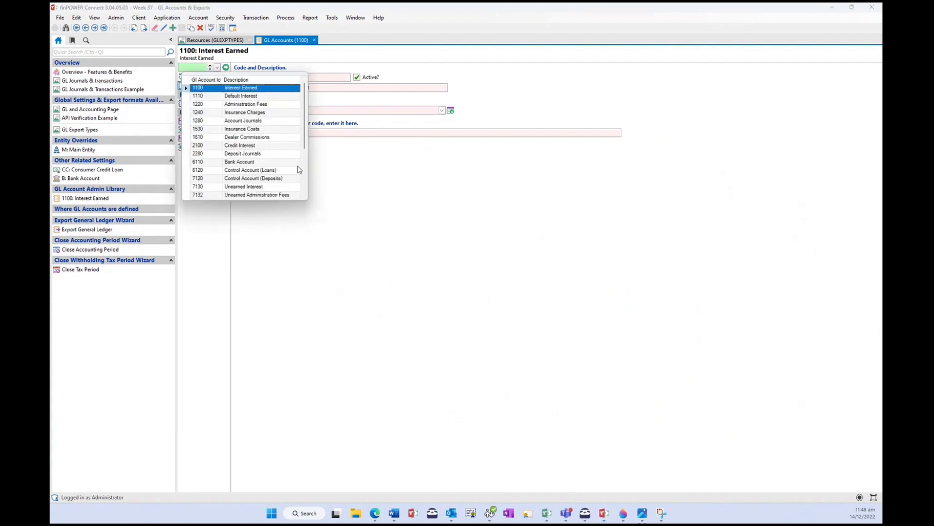
left_click(362, 172)
left_click(198, 147)
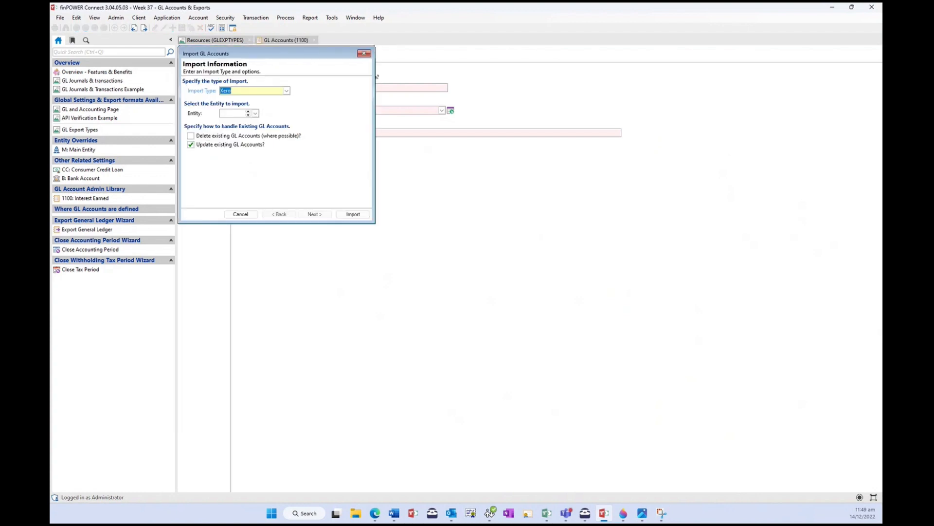
key("alt+Tab")
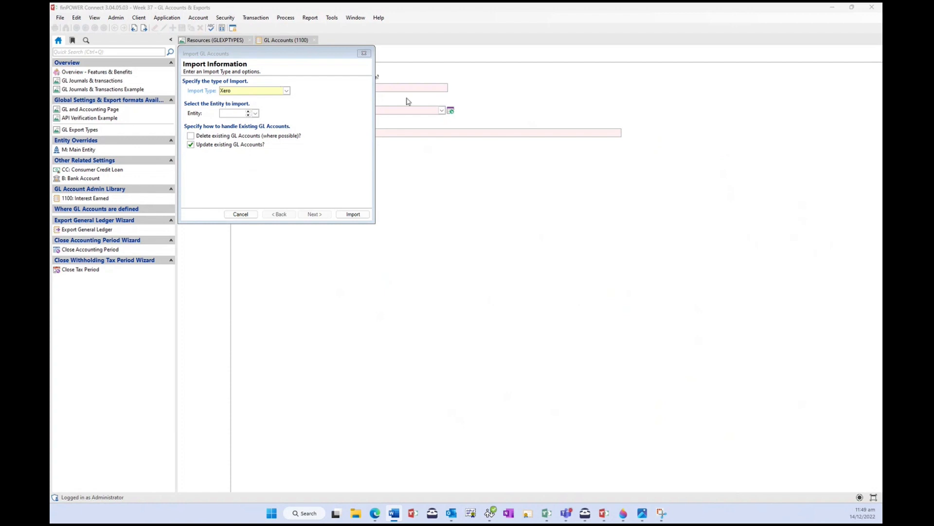
left_click(240, 214)
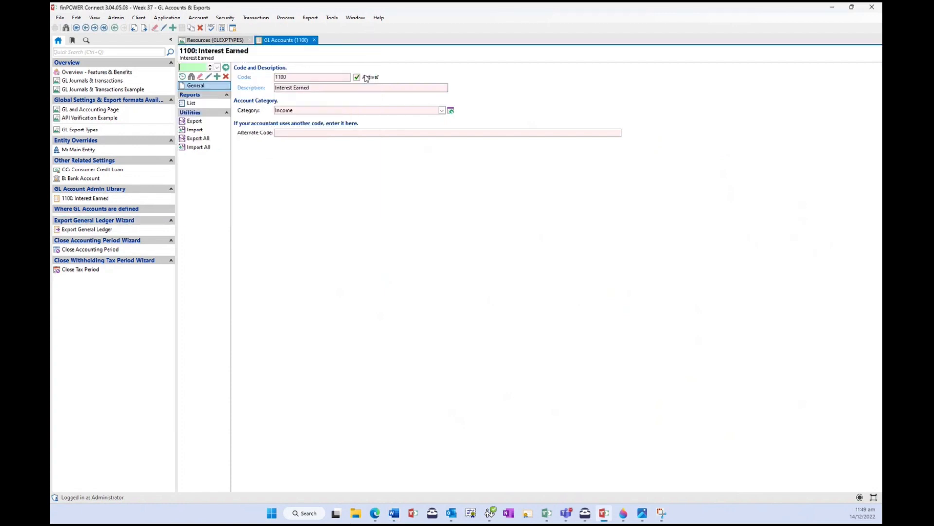
Step: Open a blank GL account record to examine its code, description and category fields, and discard it without saving
left_click(217, 77)
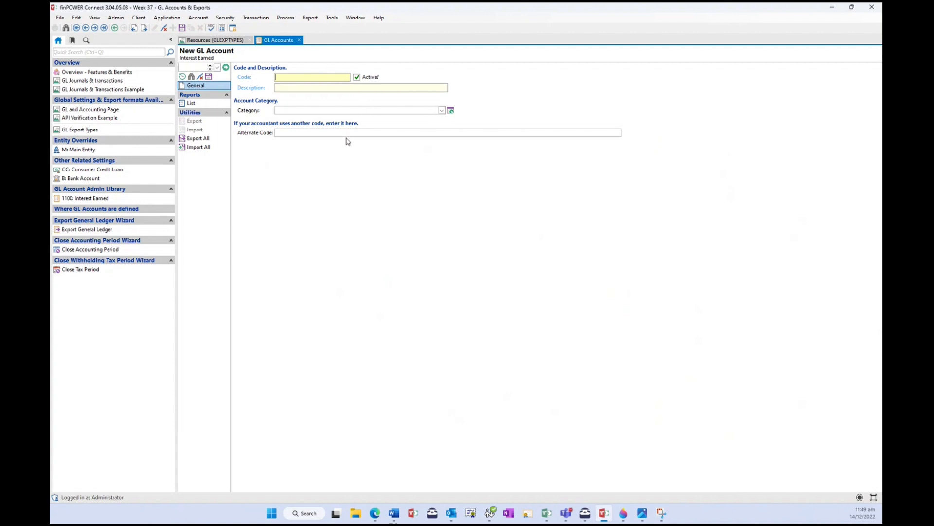
left_click(441, 111)
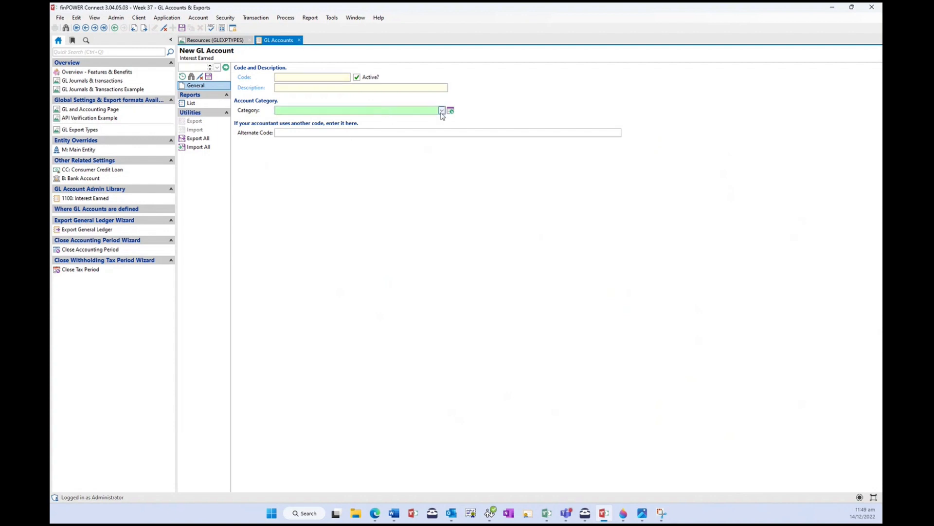
left_click(291, 78)
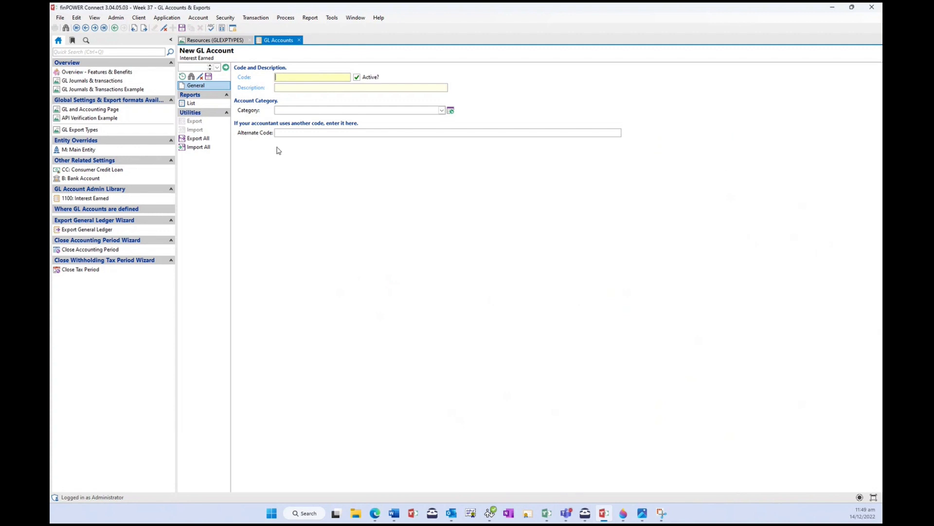
left_click(200, 77)
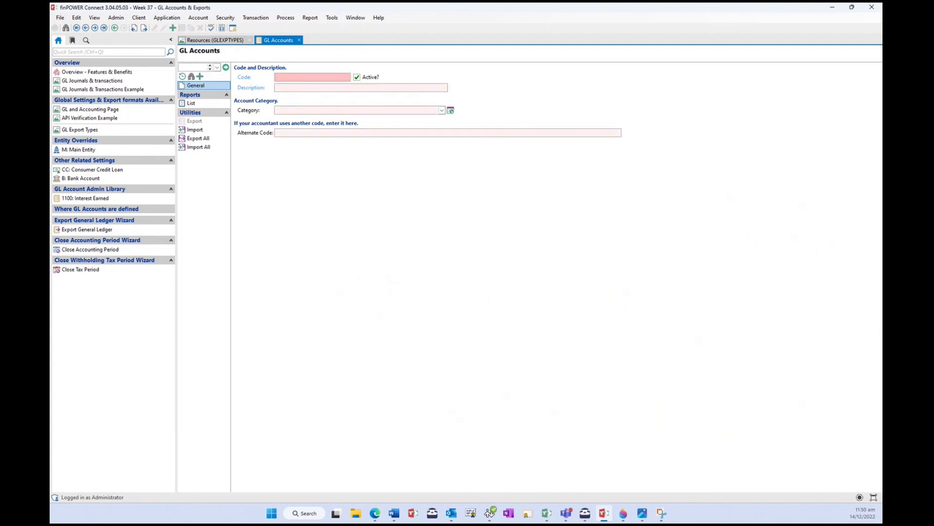
Step: Check the Alternate Code field on the GL Accounts page and close the page
key("alt+Tab")
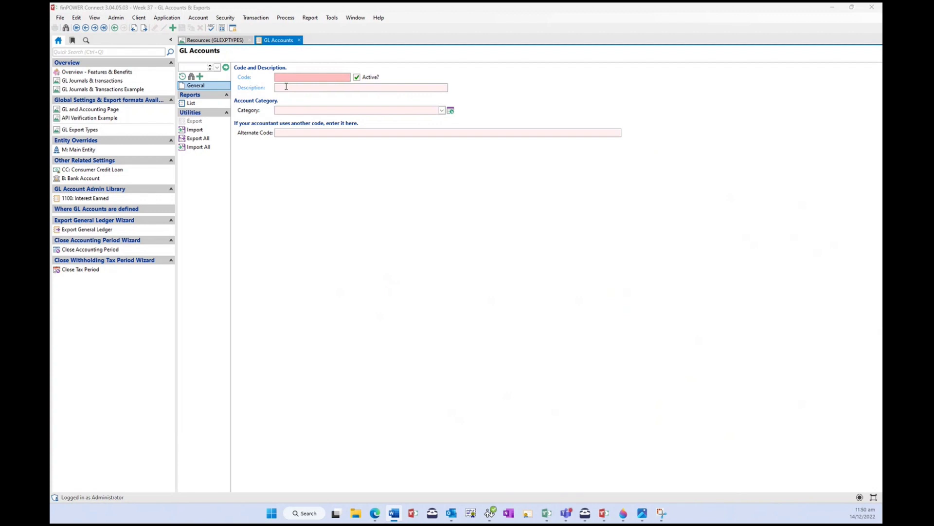
left_click(290, 135)
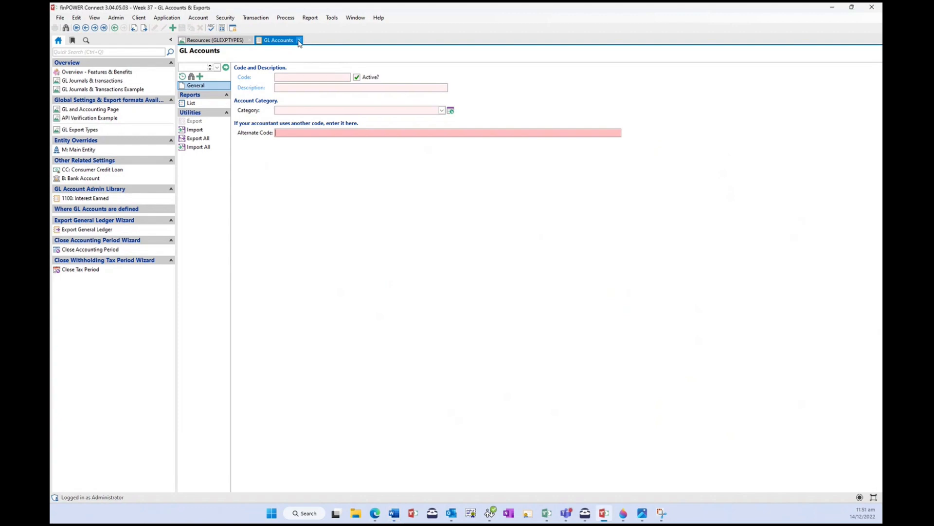
left_click(299, 41)
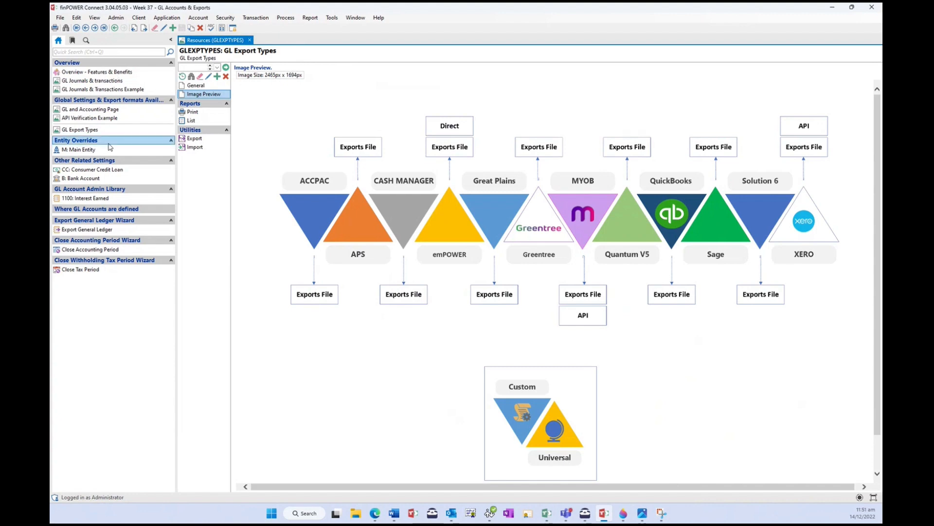
Step: Review the control and clearing accounts of the Consumer Credit Loan account type and the GL and suspense accounts of the Bank Account
left_click(109, 170)
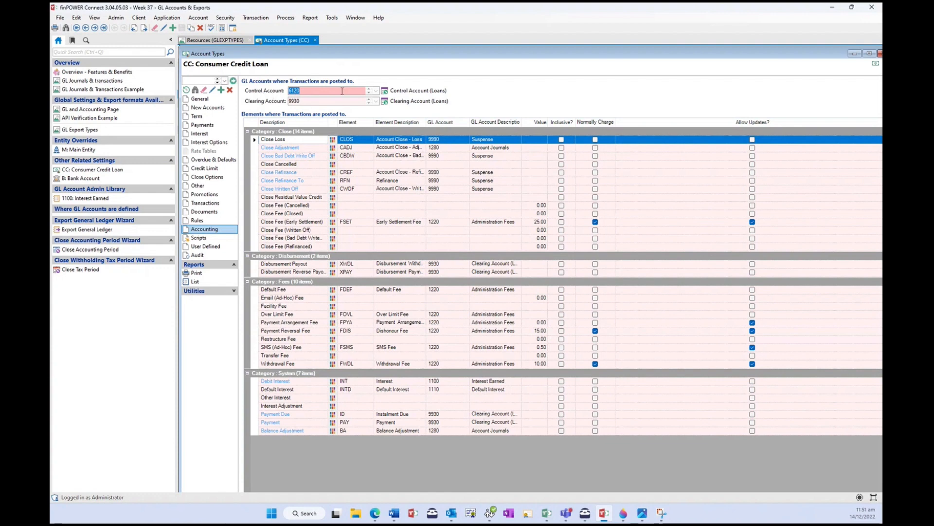
left_click(303, 102)
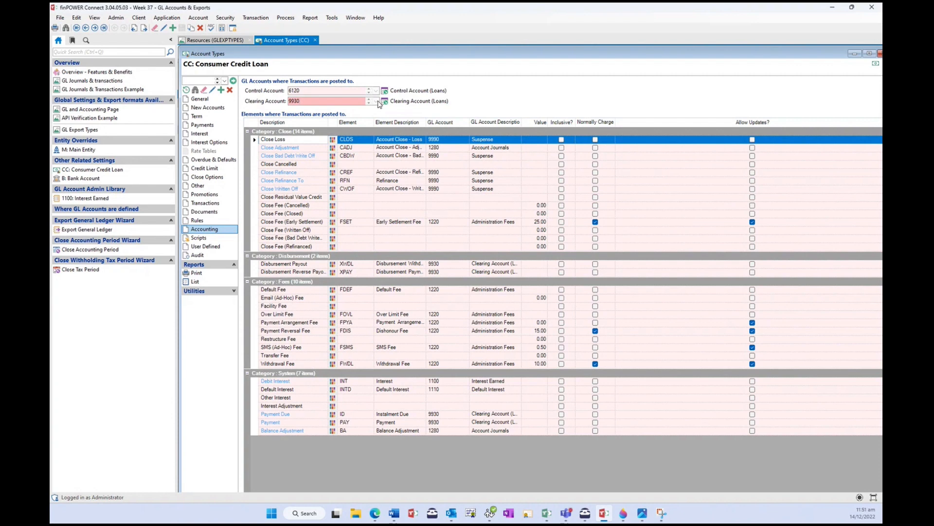
left_click(132, 180)
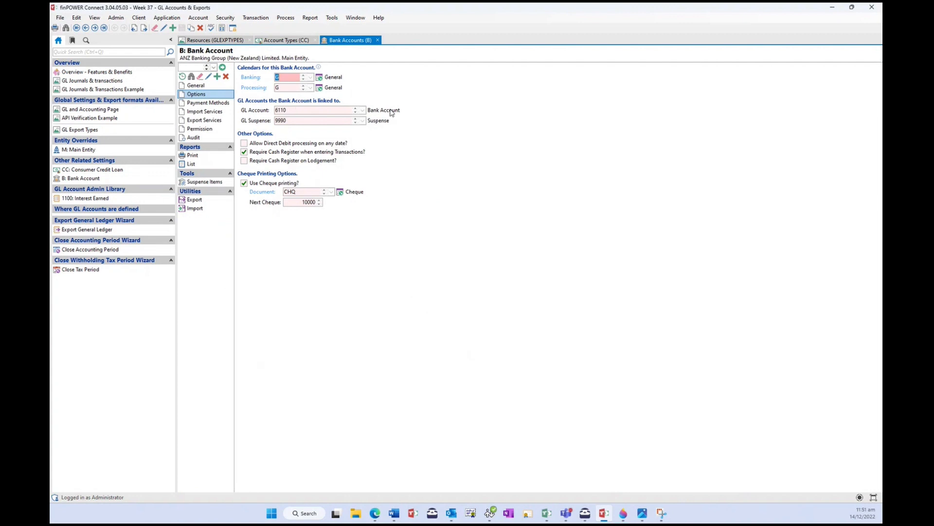
key("Tab")
key("Tab")
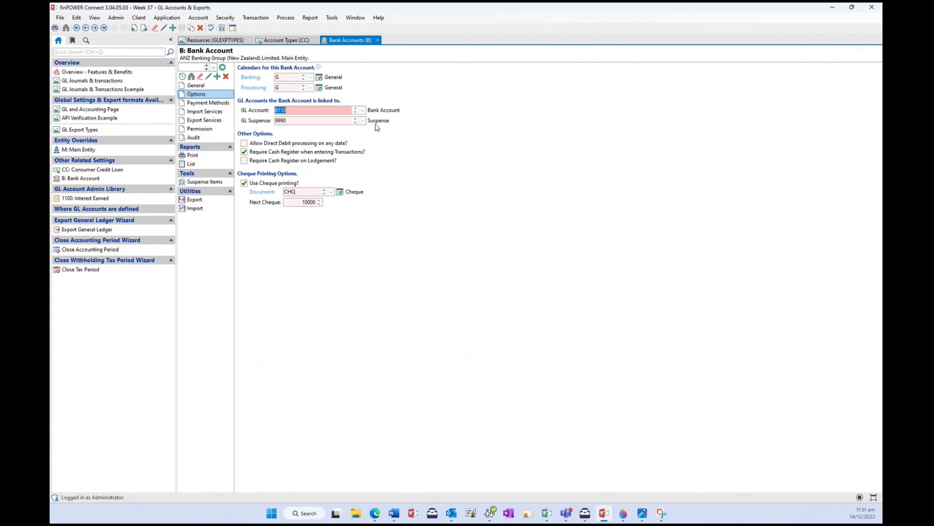
key("Tab")
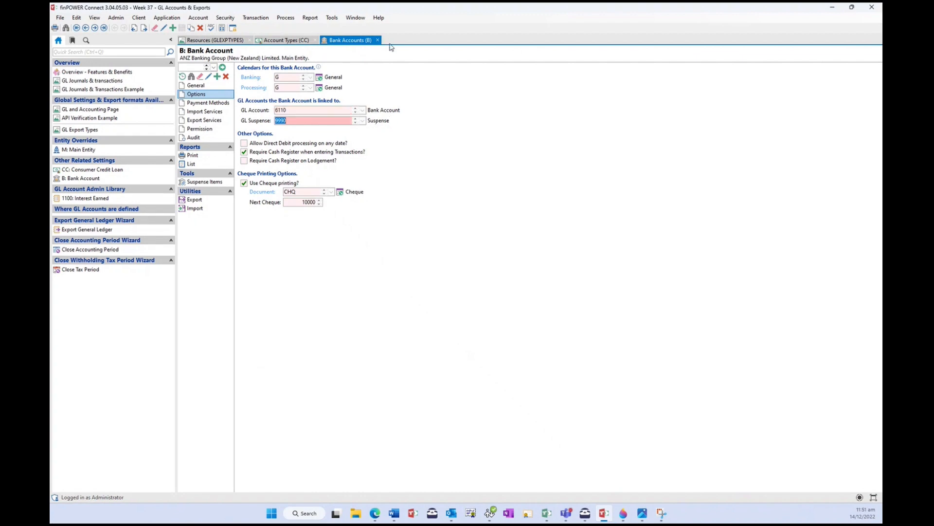
Step: Open the Cash Deposit (CDP) element, review the GL accounts where its transactions are posted, and close it
left_click(116, 17)
left_click(141, 171)
left_click(274, 143)
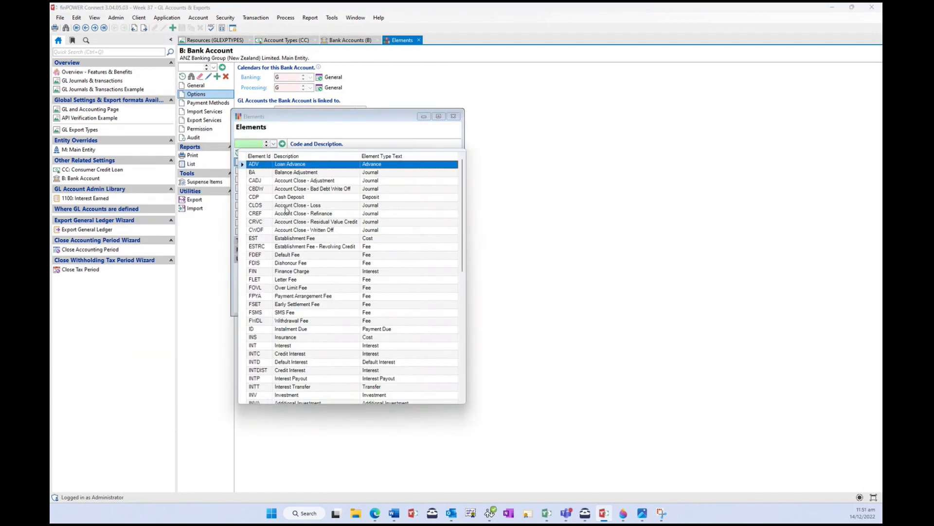
left_click(287, 197)
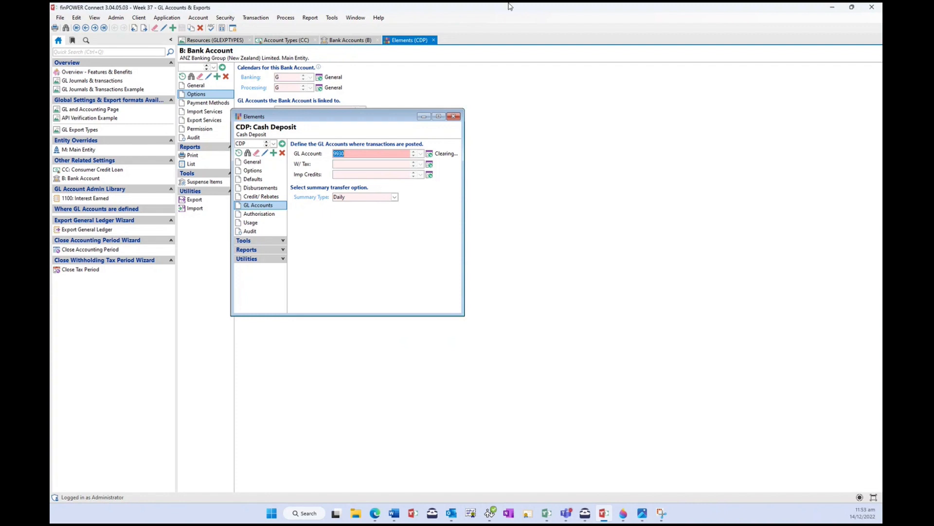
left_click(454, 117)
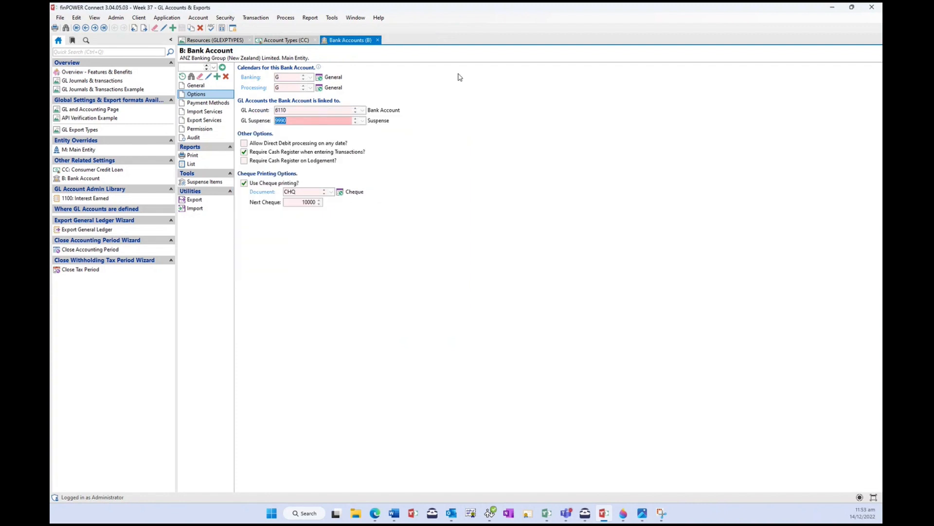
Step: Review the Main Entity's General Ledger override settings, including Tenant and Account Structure, and close the Entities window
left_click(123, 153)
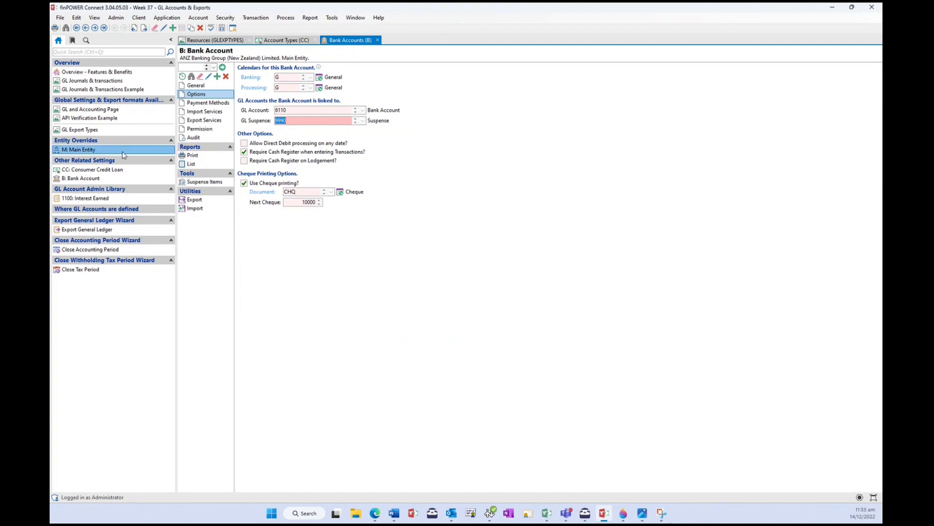
left_click(221, 81)
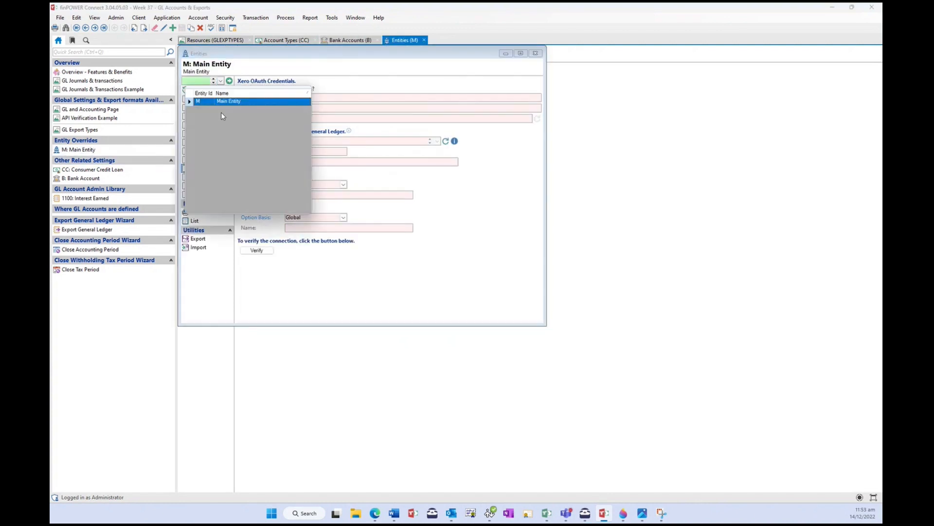
left_click(222, 102)
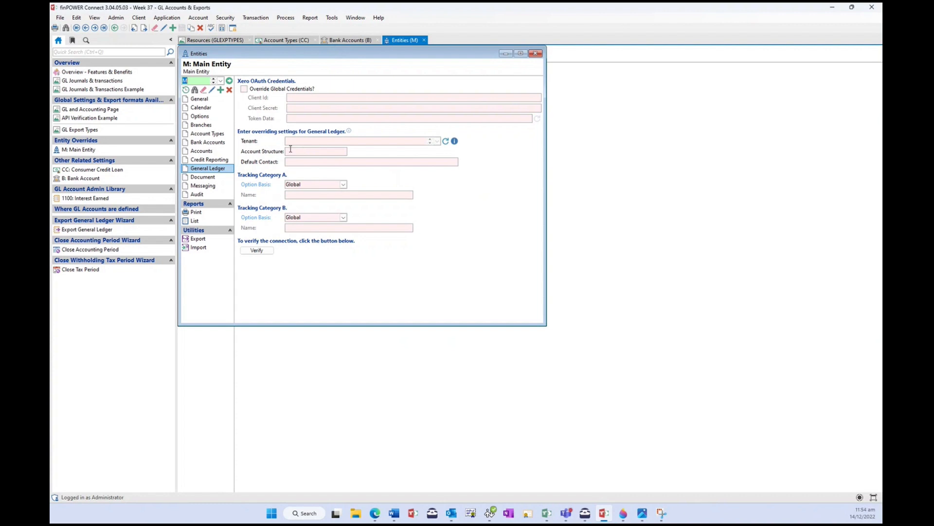
mouse_move(291, 148)
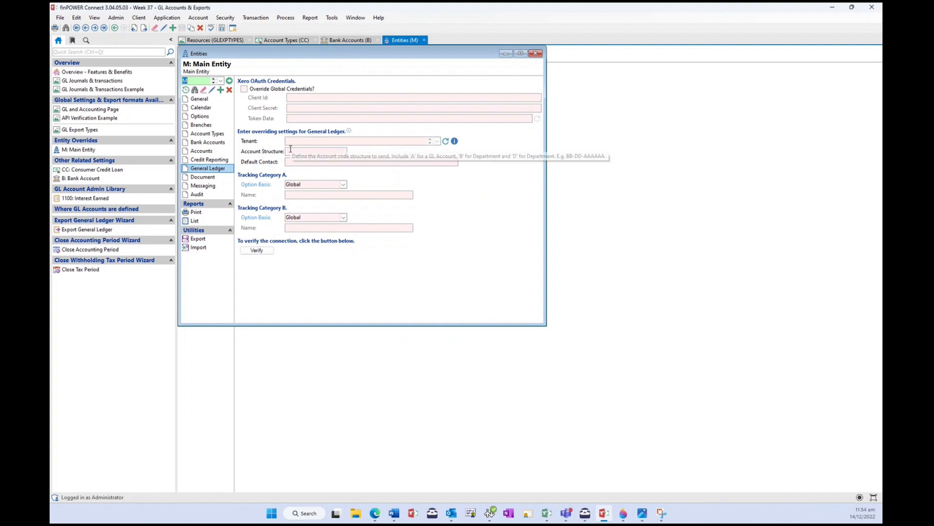
left_click(265, 143)
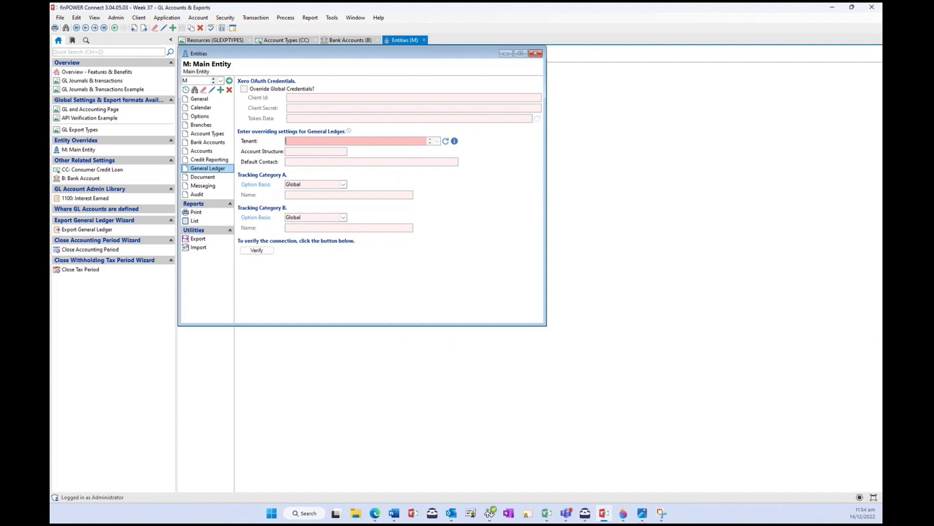
left_click(536, 53)
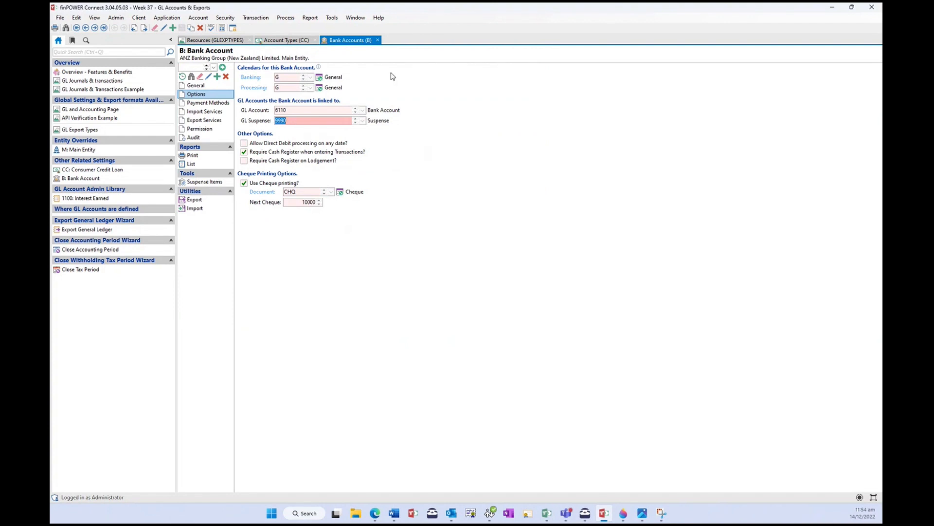
Step: Close the open Bank Accounts, Account Types and Resources pages
left_click(377, 40)
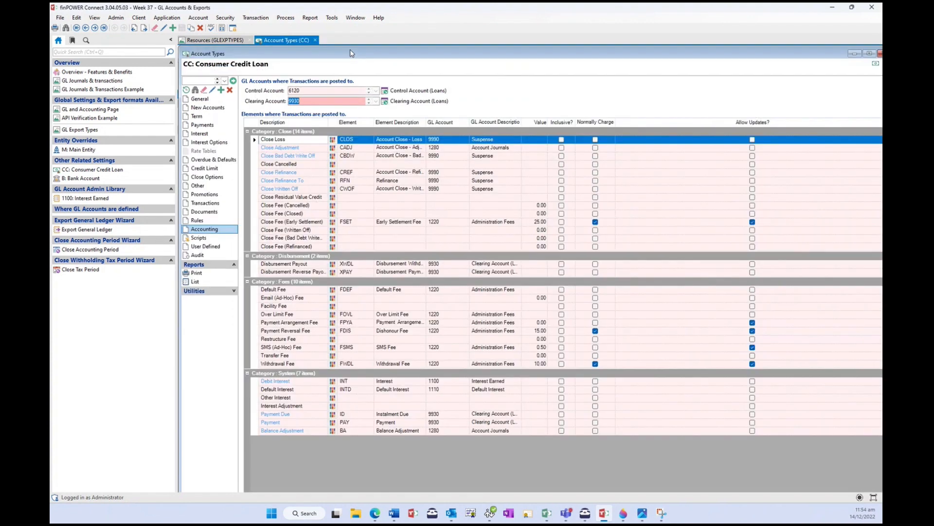
left_click(315, 40)
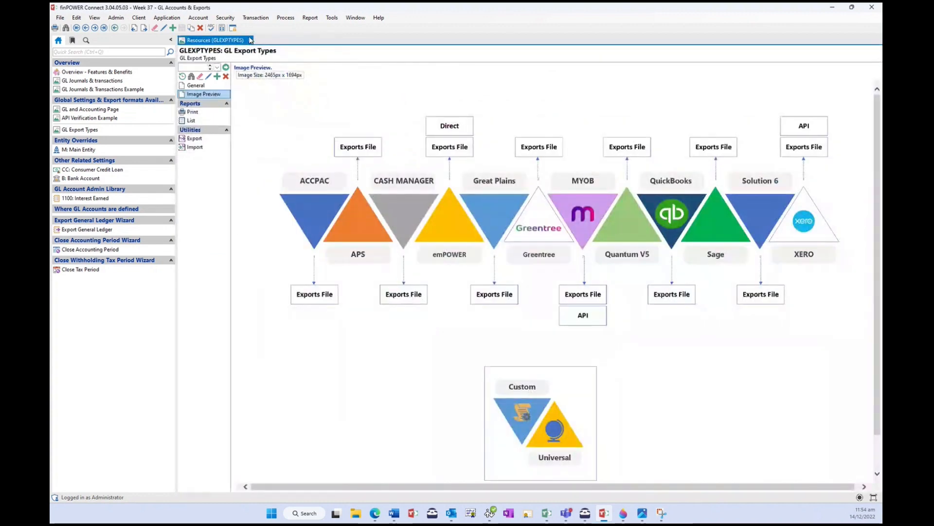
left_click(249, 40)
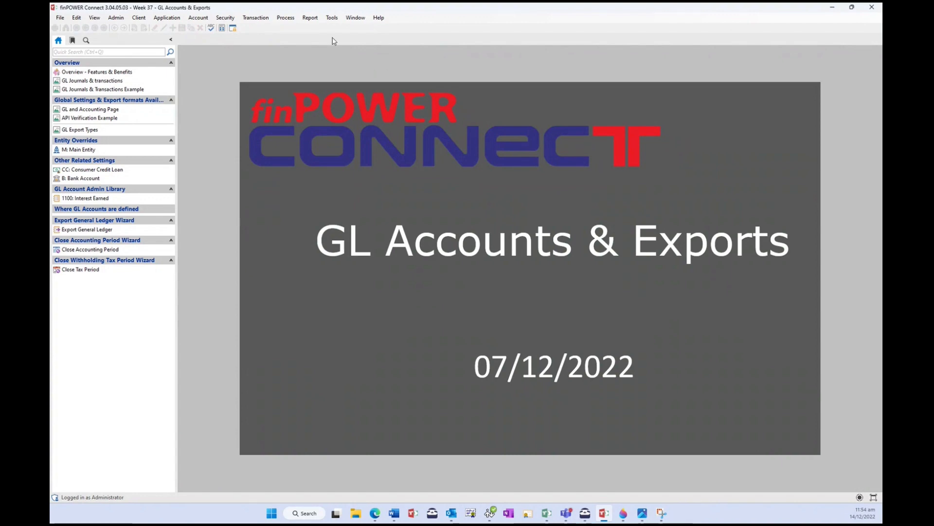
Step: Start the Export General Ledger wizard, choose to create a new General Ledger batch and continue to its options
left_click(294, 20)
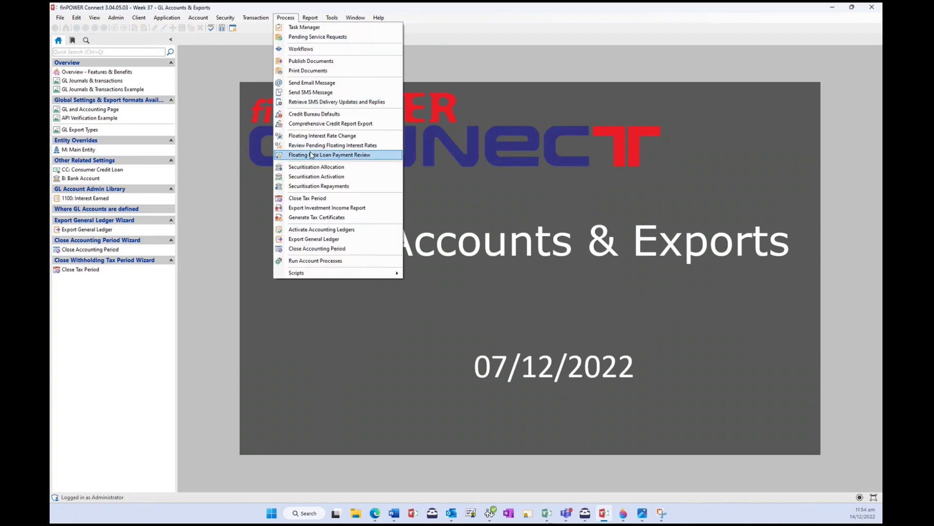
left_click(314, 239)
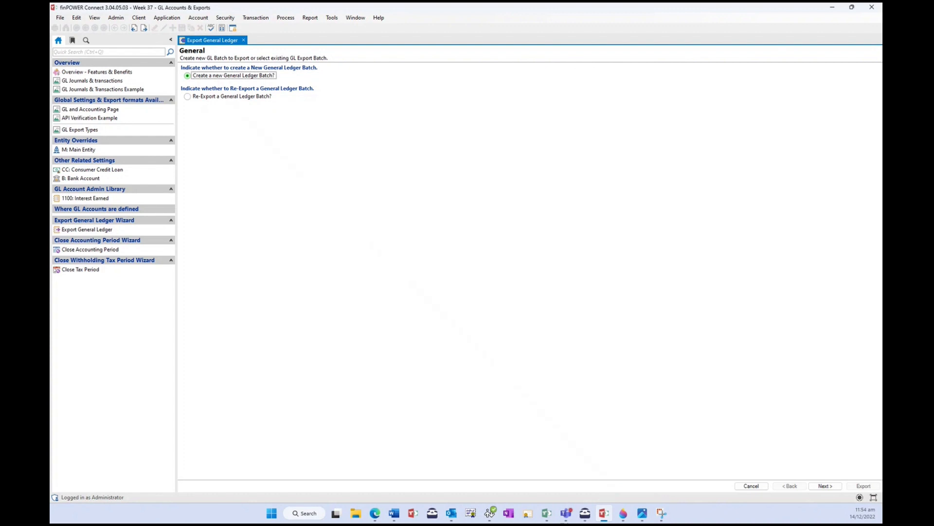
left_click(242, 96)
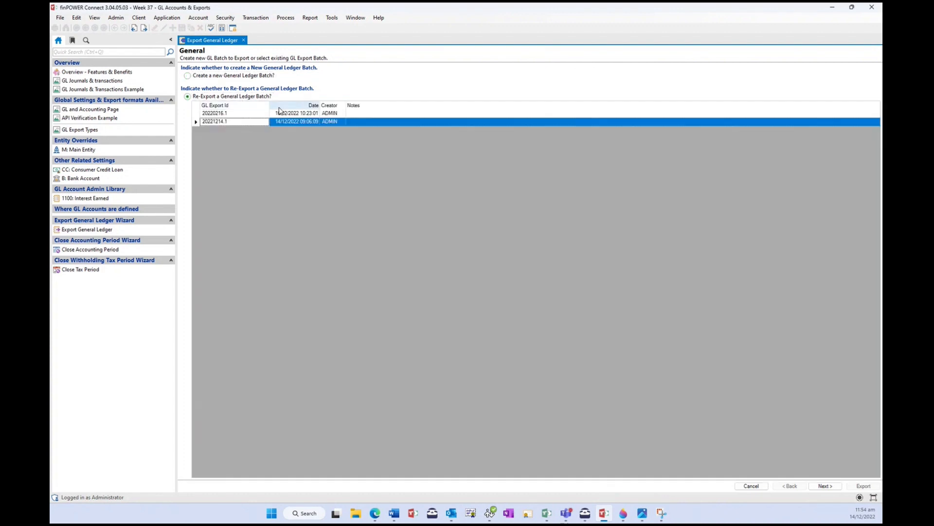
left_click(216, 76)
left_click(825, 486)
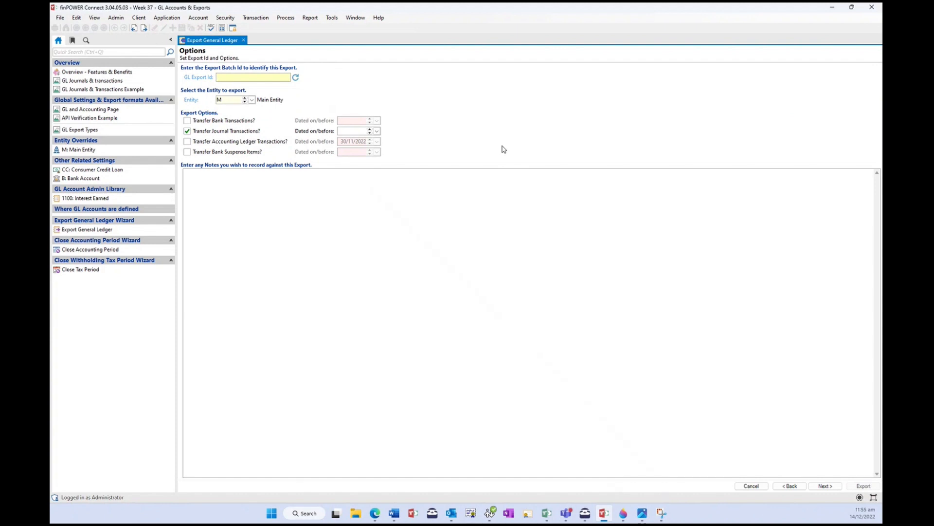
Step: Generate the GL Export Id for the Main Entity batch and select the Transfer Bank Transactions option
left_click(295, 77)
left_click(251, 100)
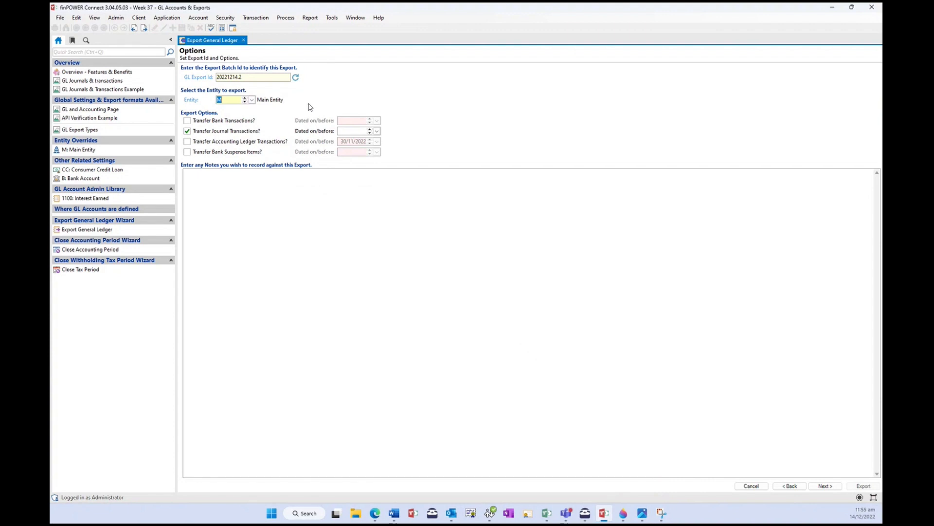
left_click(207, 122)
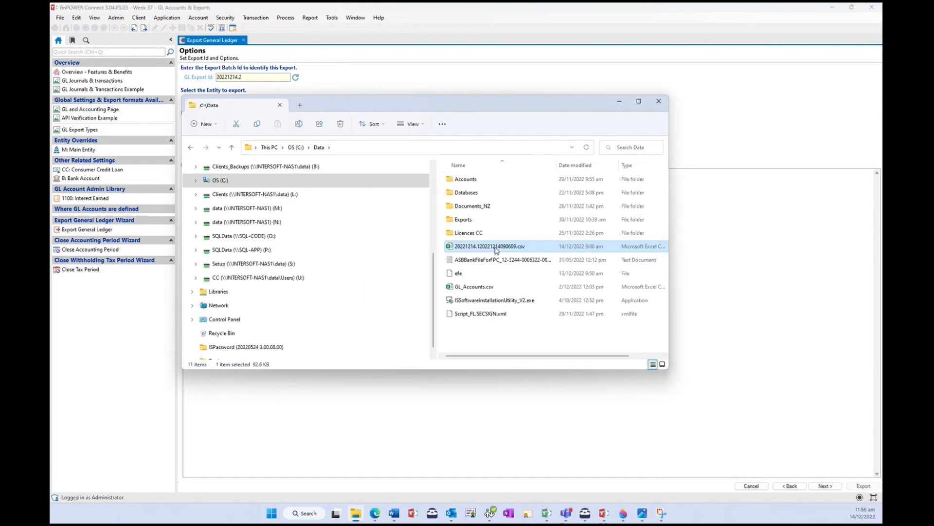
Step: Switch to File Explorer and open the exported 20221214.120221214090609.csv file from C:\Data in Excel
double_click(496, 247)
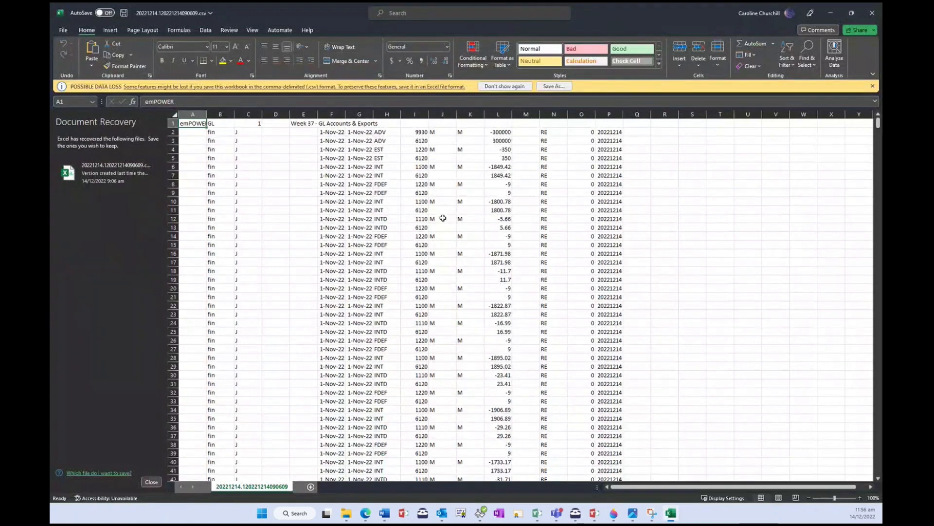
Step: Examine the transaction codes, GL account numbers and amounts in the exported CSV rows
left_click(416, 200)
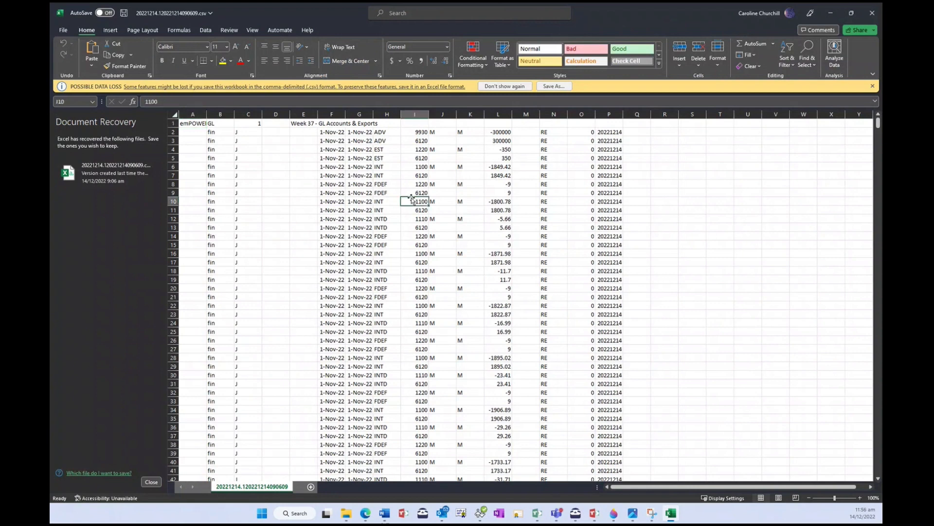
left_click(382, 184)
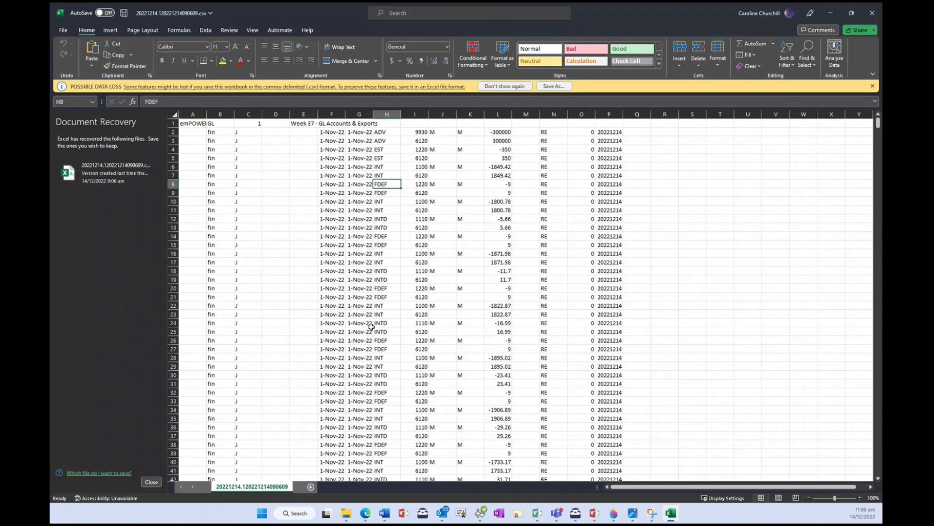
scroll(377, 337, "down", 4)
scroll(377, 337, "down", 6)
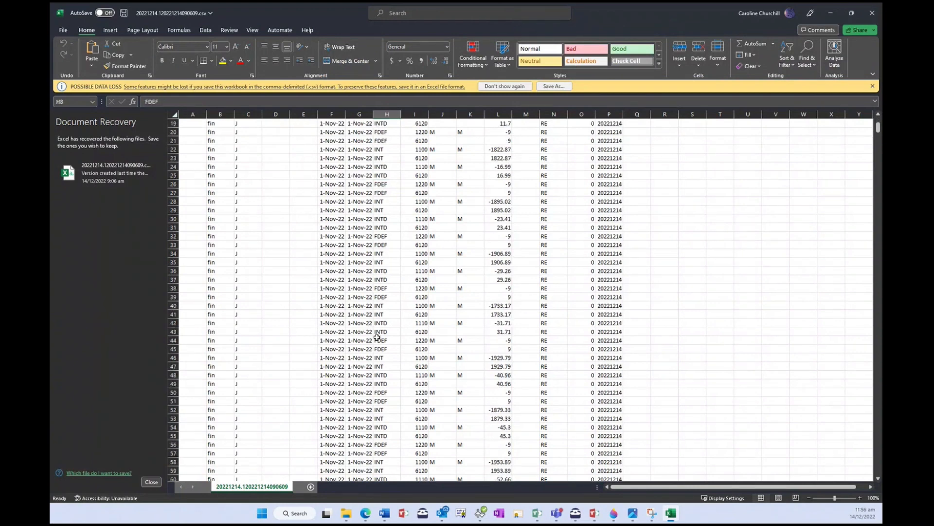
left_click(382, 393)
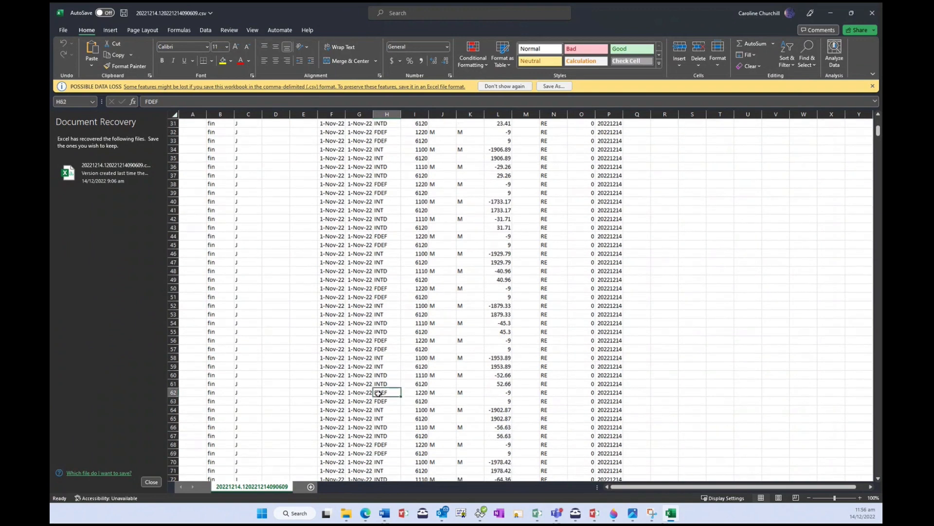
scroll(381, 390, "up", 7)
scroll(379, 383, "up", 3)
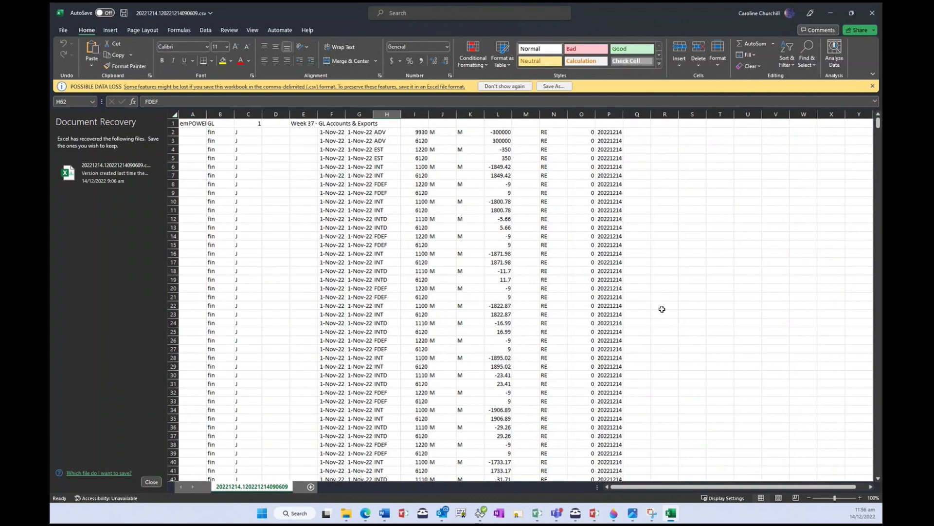
Step: Switch to finPOWER Connect, include Transfer Accounting Ledger Transactions in the export and continue to the Export Type page
left_click(594, 518)
left_click(551, 242)
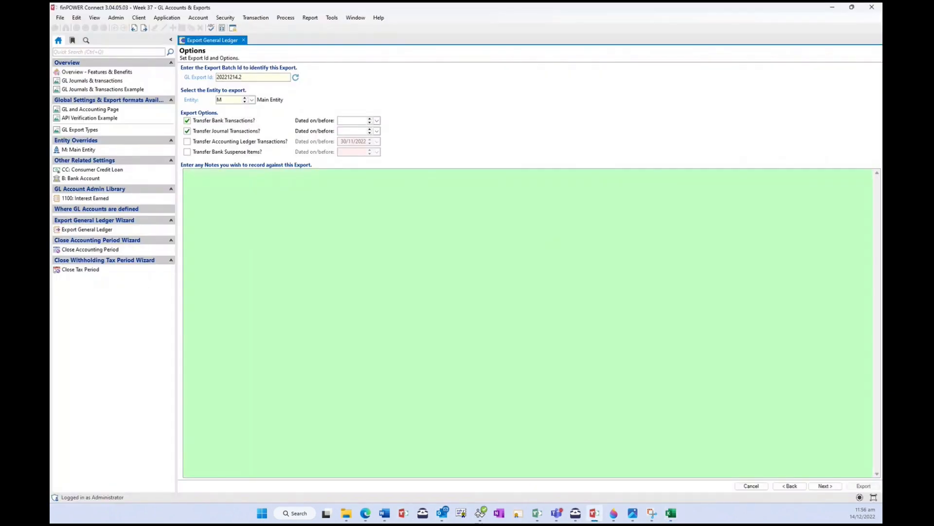
left_click(206, 144)
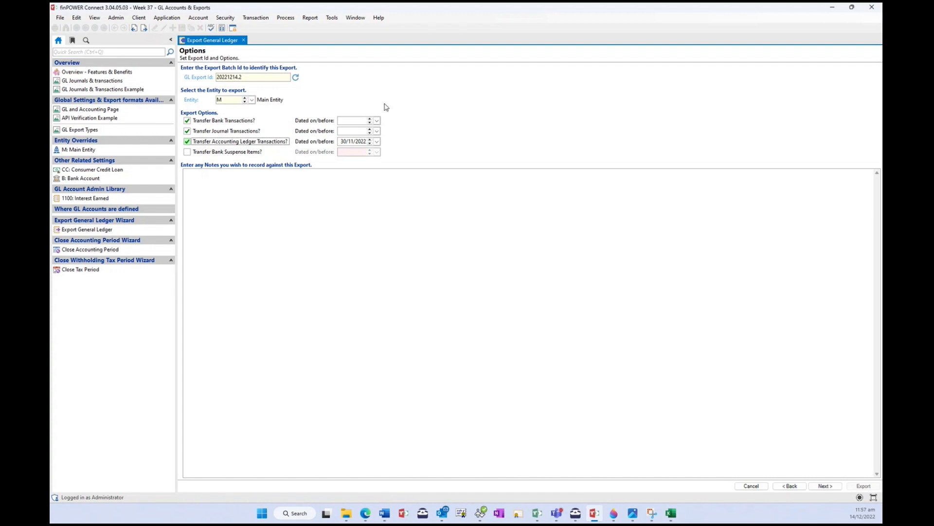
mouse_move(310, 149)
left_click(825, 485)
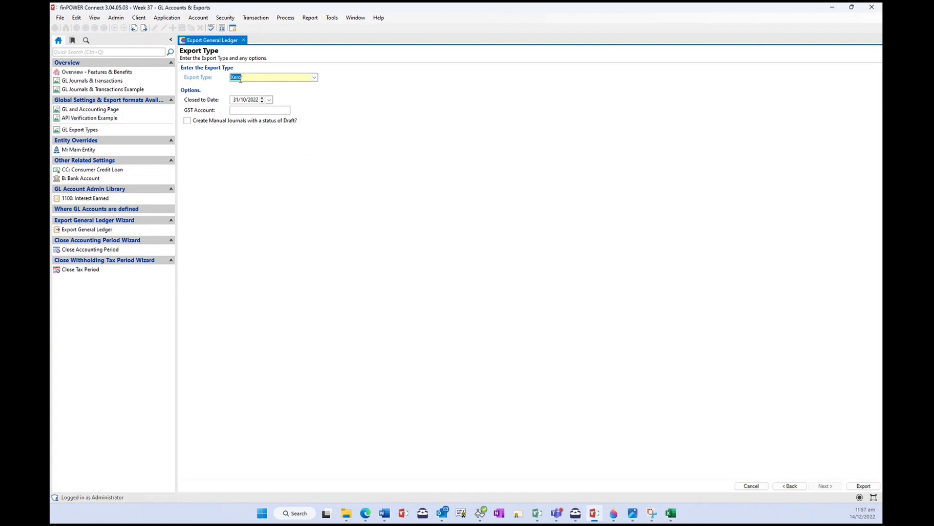
Step: Compare the options offered by the emPOWER File, MYOB API and Xero export types
left_click(314, 78)
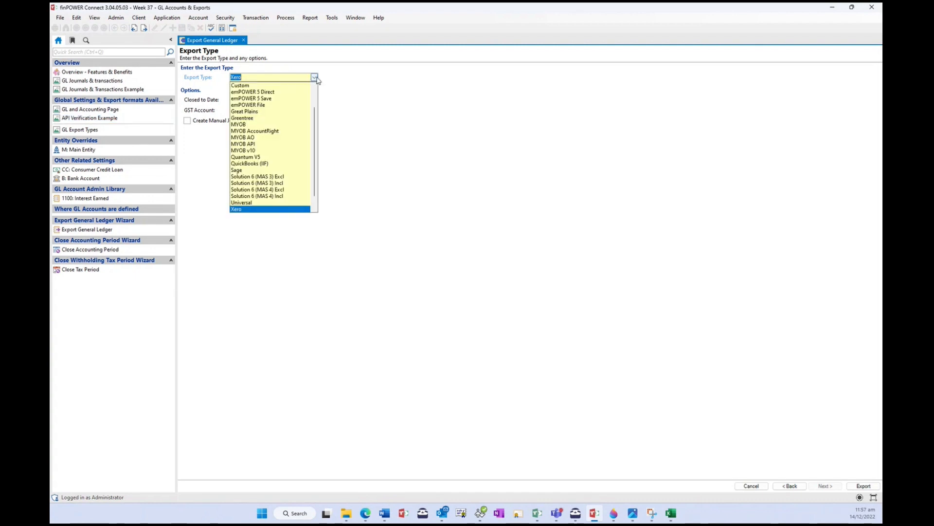
left_click(294, 105)
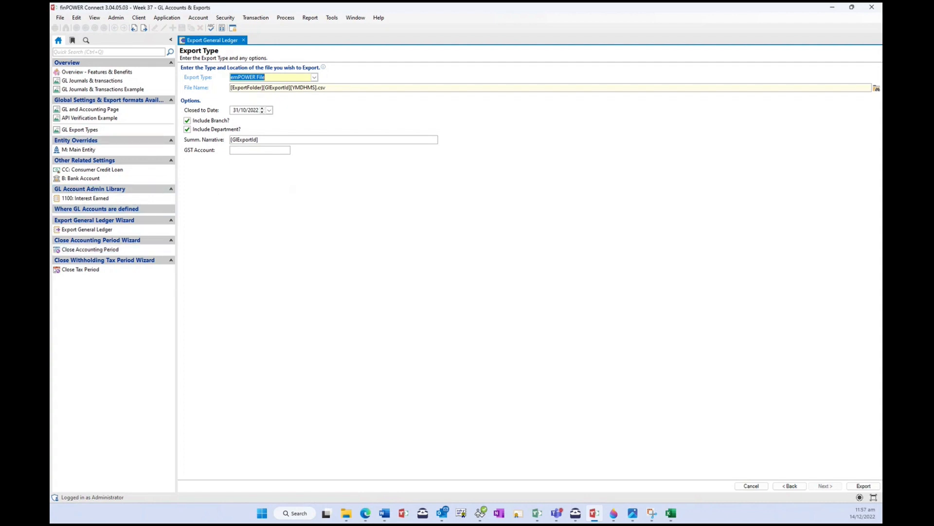
left_click(314, 78)
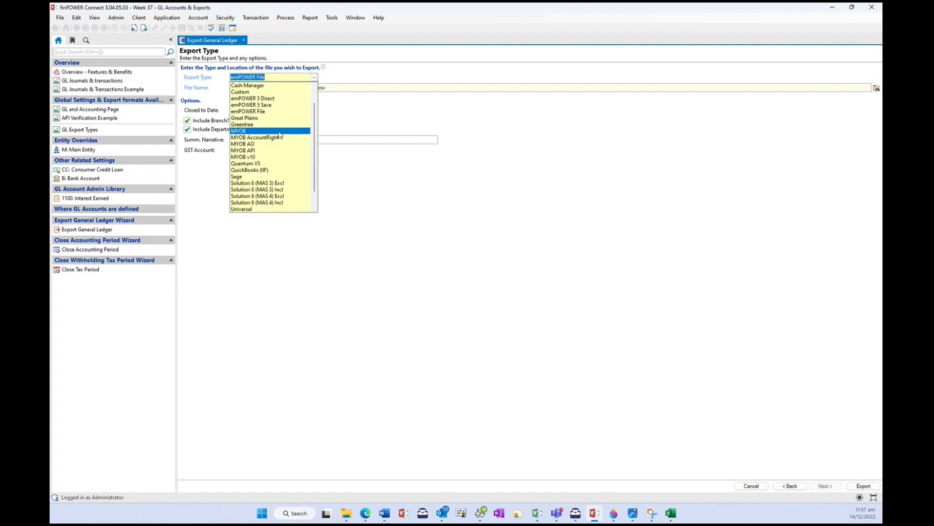
left_click(278, 152)
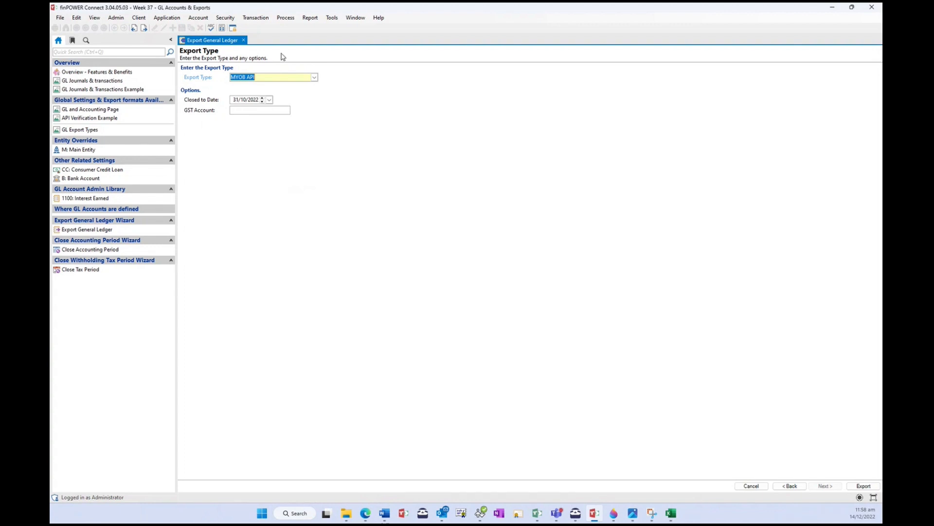
left_click(314, 77)
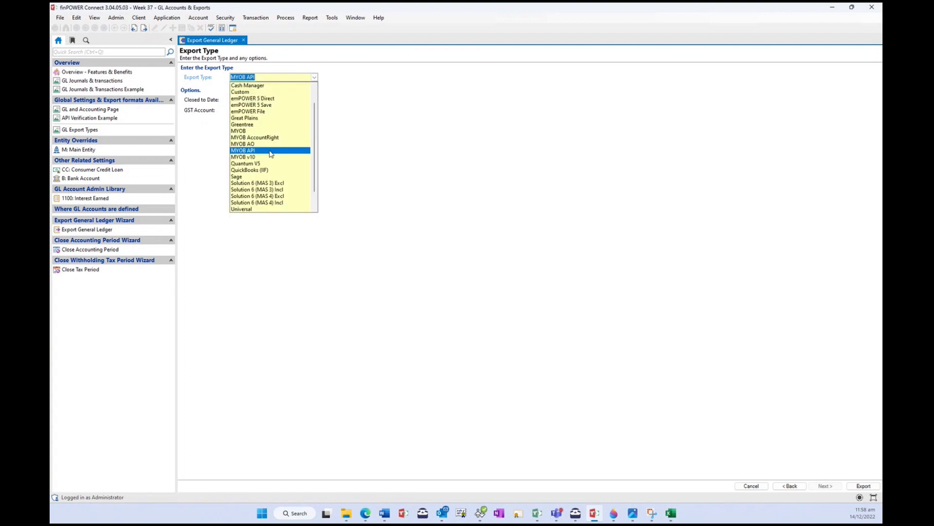
scroll(267, 189, "down", 1)
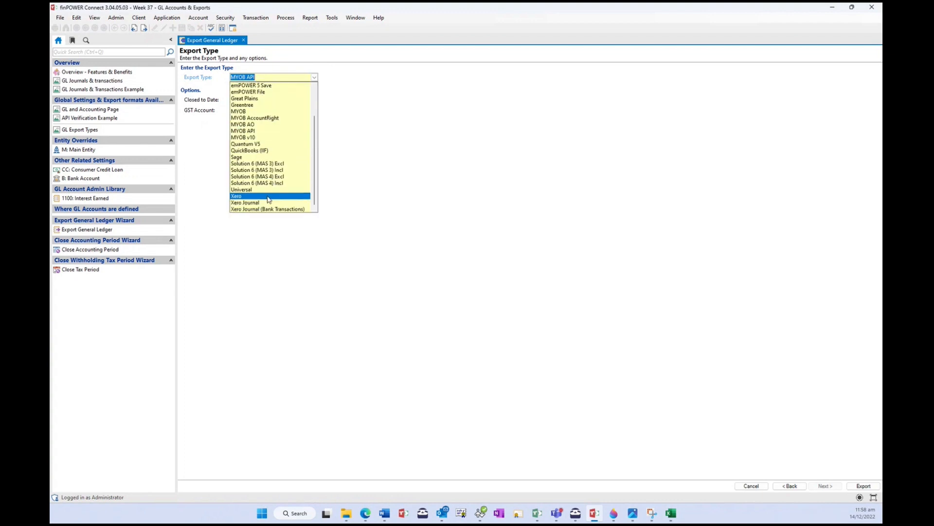
left_click(267, 196)
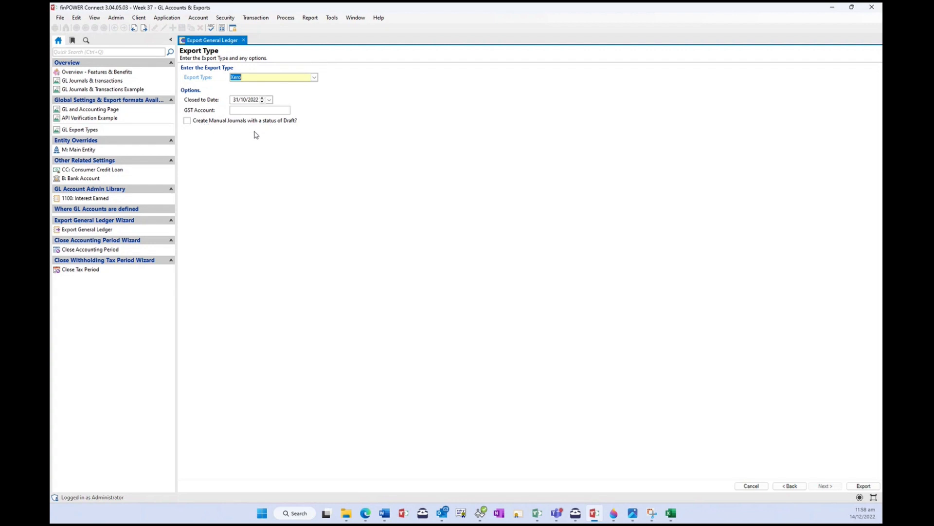
Step: Set the General Ledger export type to ACCPAC Bank
left_click(314, 78)
scroll(275, 146, "up", 3)
left_click(267, 86)
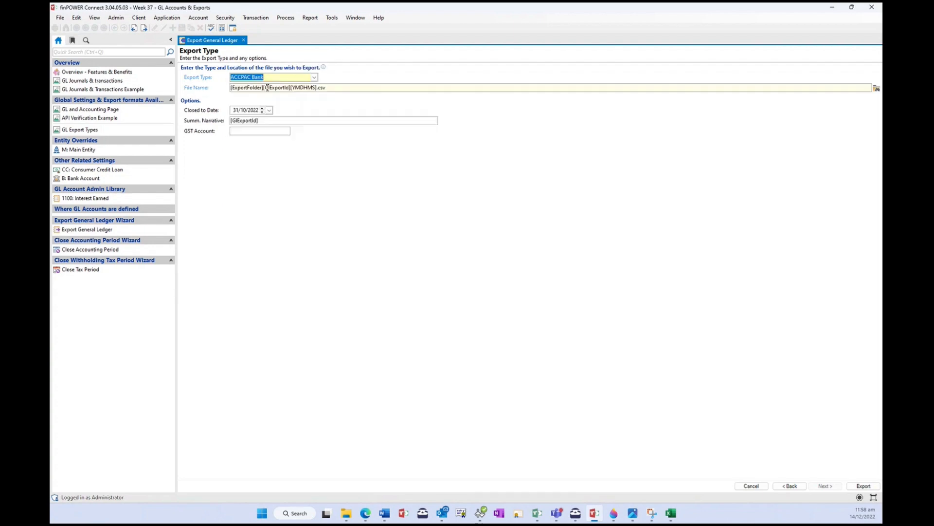
left_click(315, 77)
left_click(383, 111)
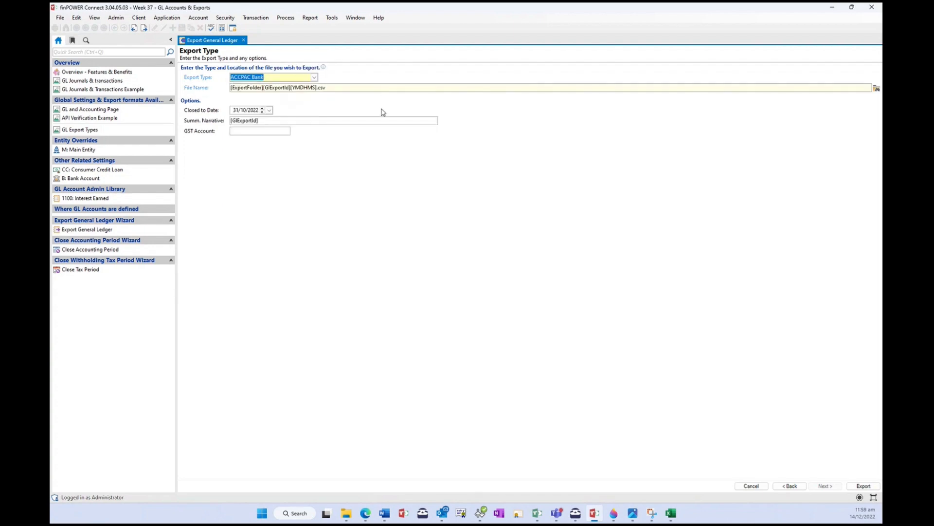
Step: Try the ACCPAC Journal and APS export types, return to ACCPAC Bank and open its Summ. Narrative for editing
left_click(315, 77)
left_click(308, 92)
left_click(314, 76)
left_click(309, 98)
left_click(314, 77)
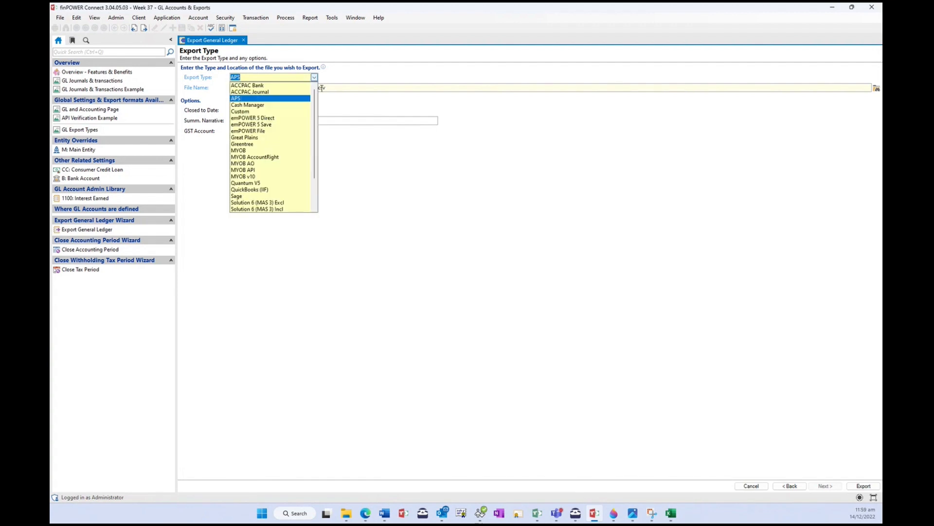
left_click(280, 90)
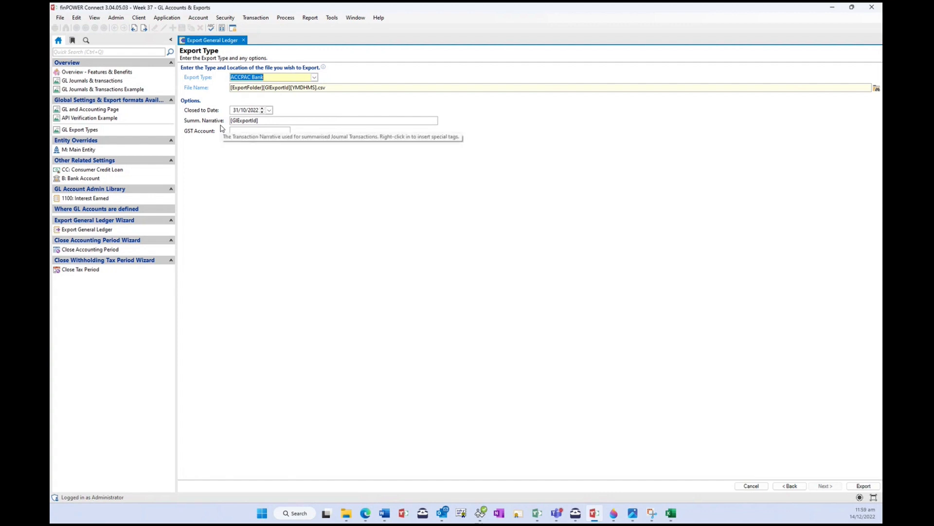
left_click(286, 120)
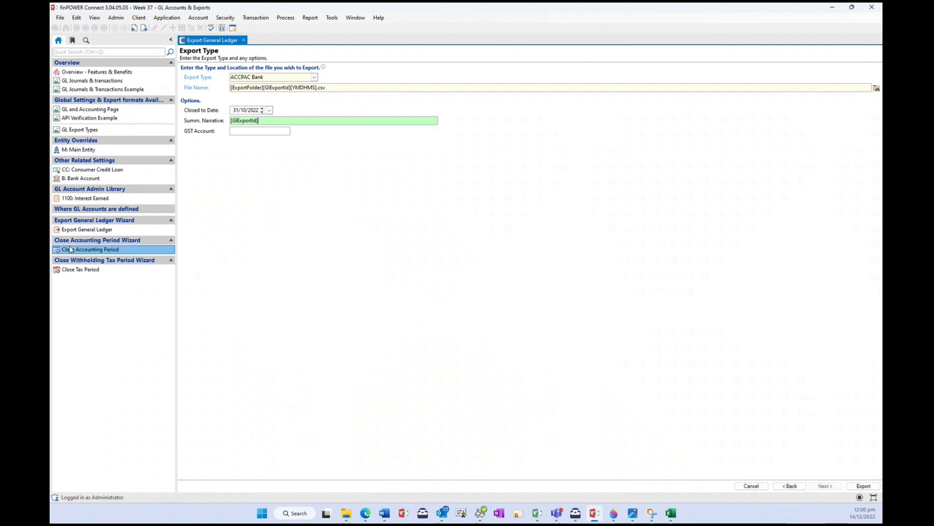
Step: Close the Main Entity's accounting period from 14/12/2022 to 13/12/2023 under code M.20231213
left_click(86, 249)
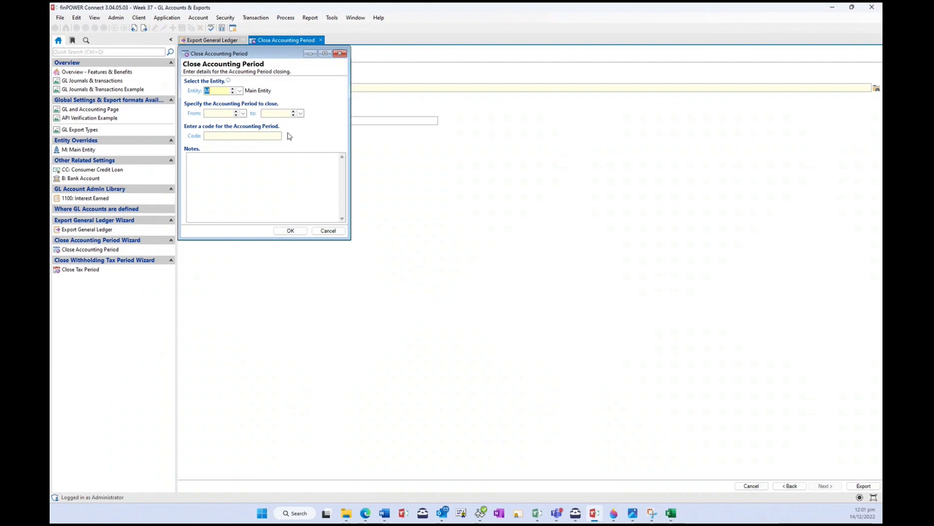
left_click(243, 114)
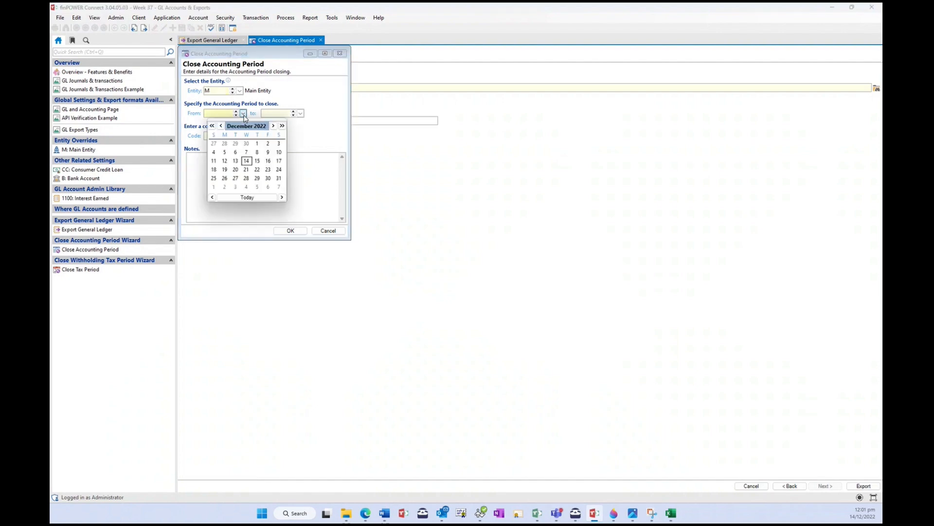
left_click(246, 160)
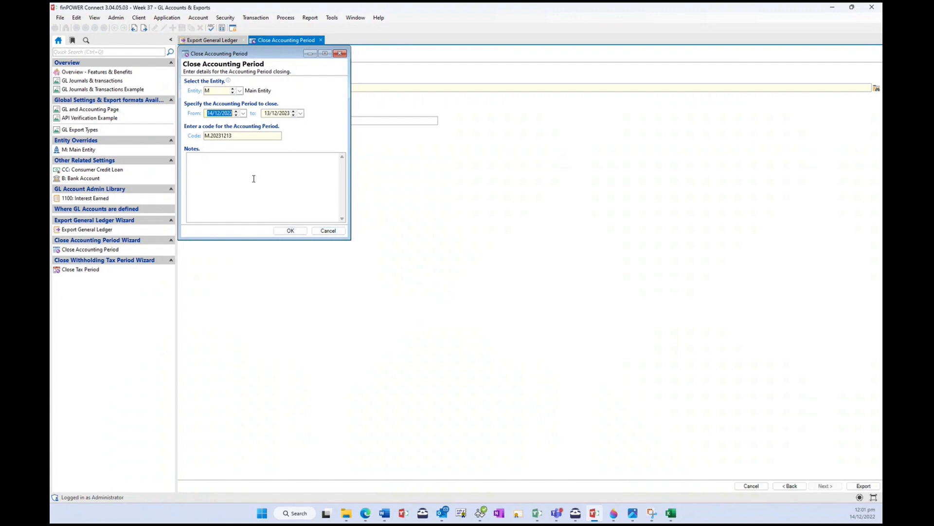
left_click(294, 232)
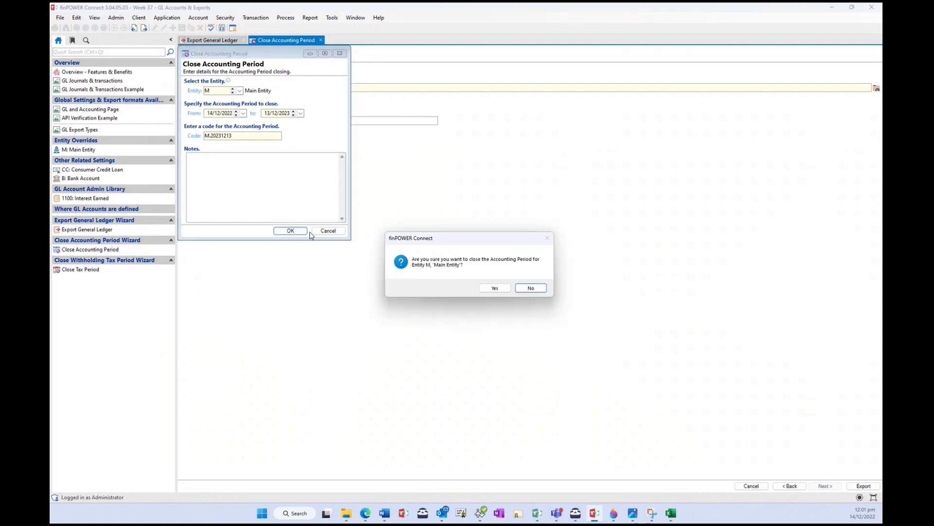
left_click(493, 288)
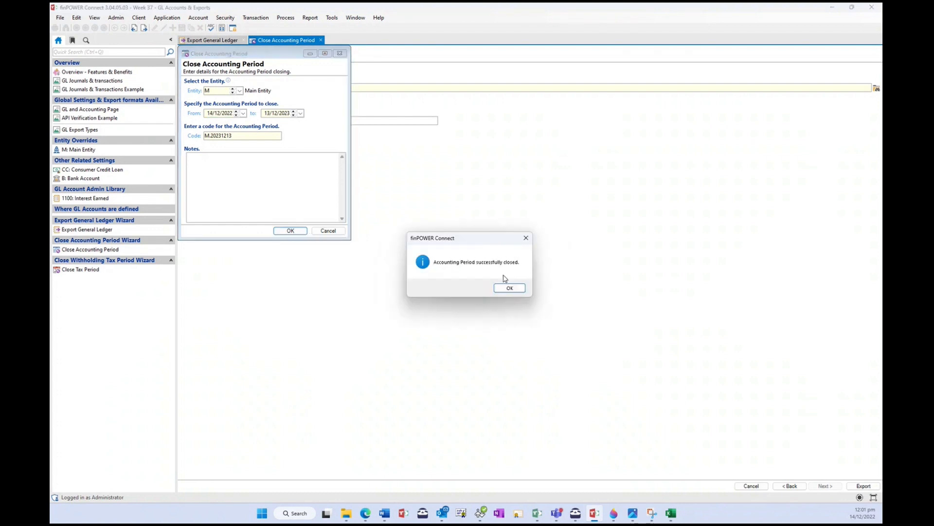
left_click(510, 289)
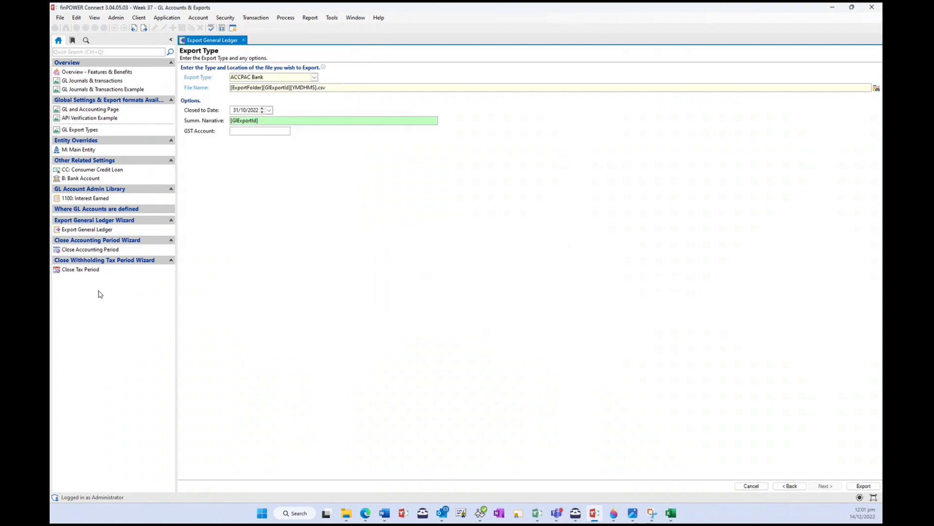
Step: Review the Close Withholding Tax Period form for the Main Entity with its notes area enlarged, and cancel it
left_click(102, 271)
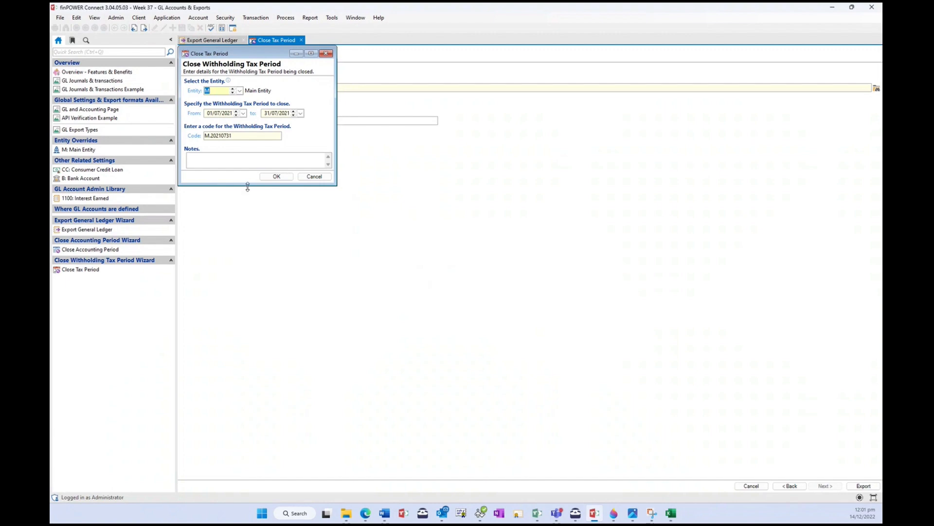
left_click_drag(247, 187, 259, 284)
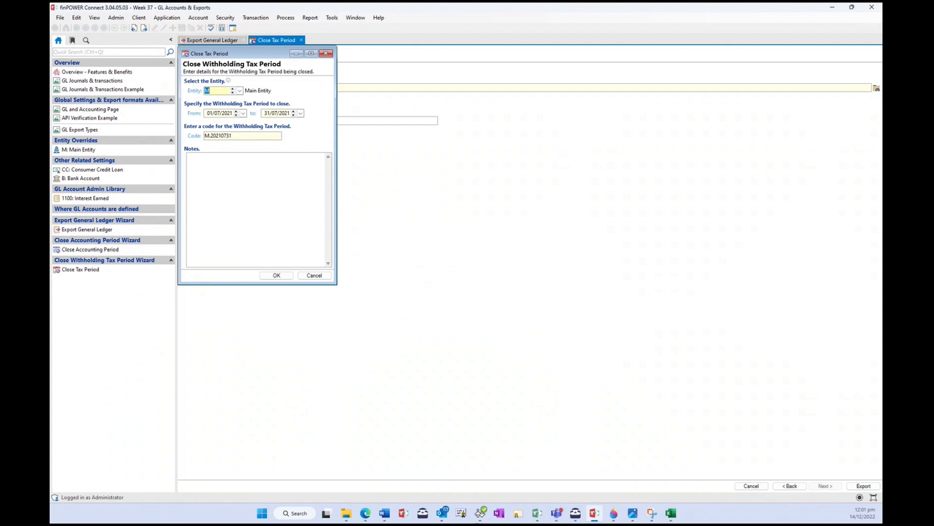
key("alt+Tab")
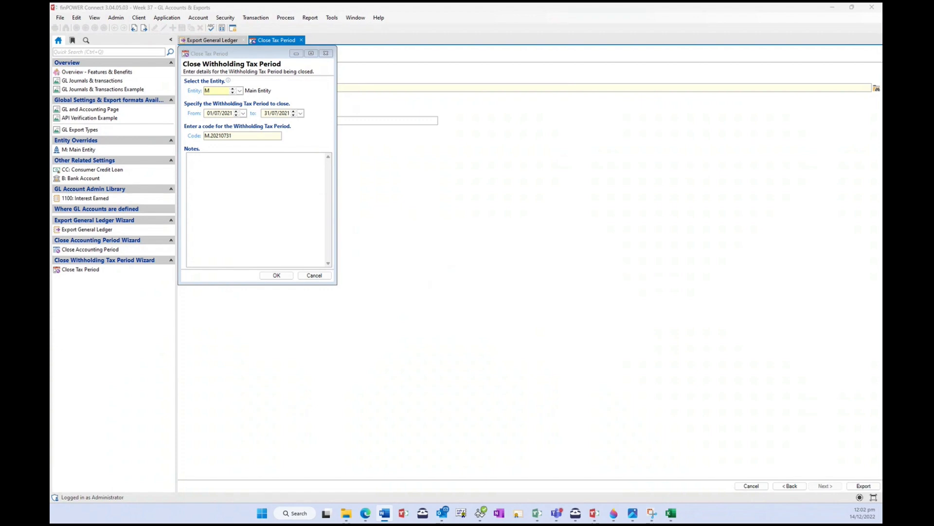
left_click(315, 276)
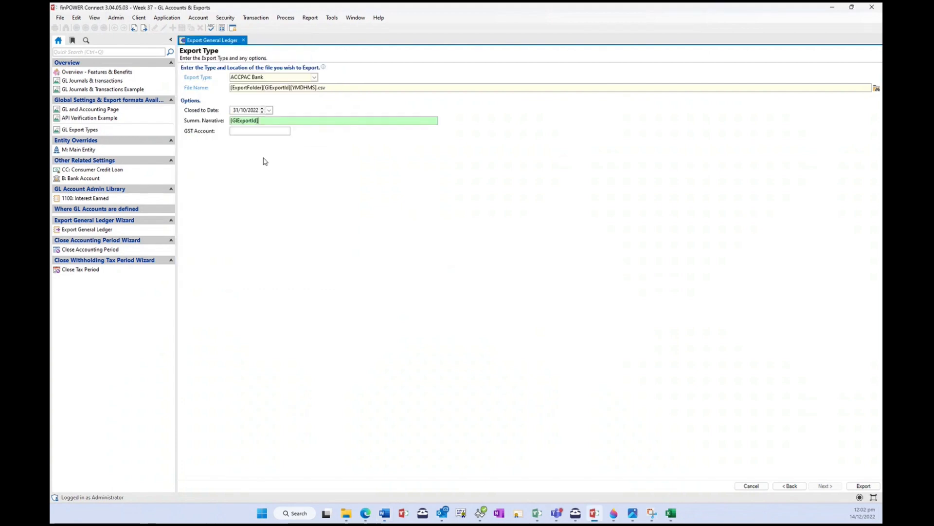